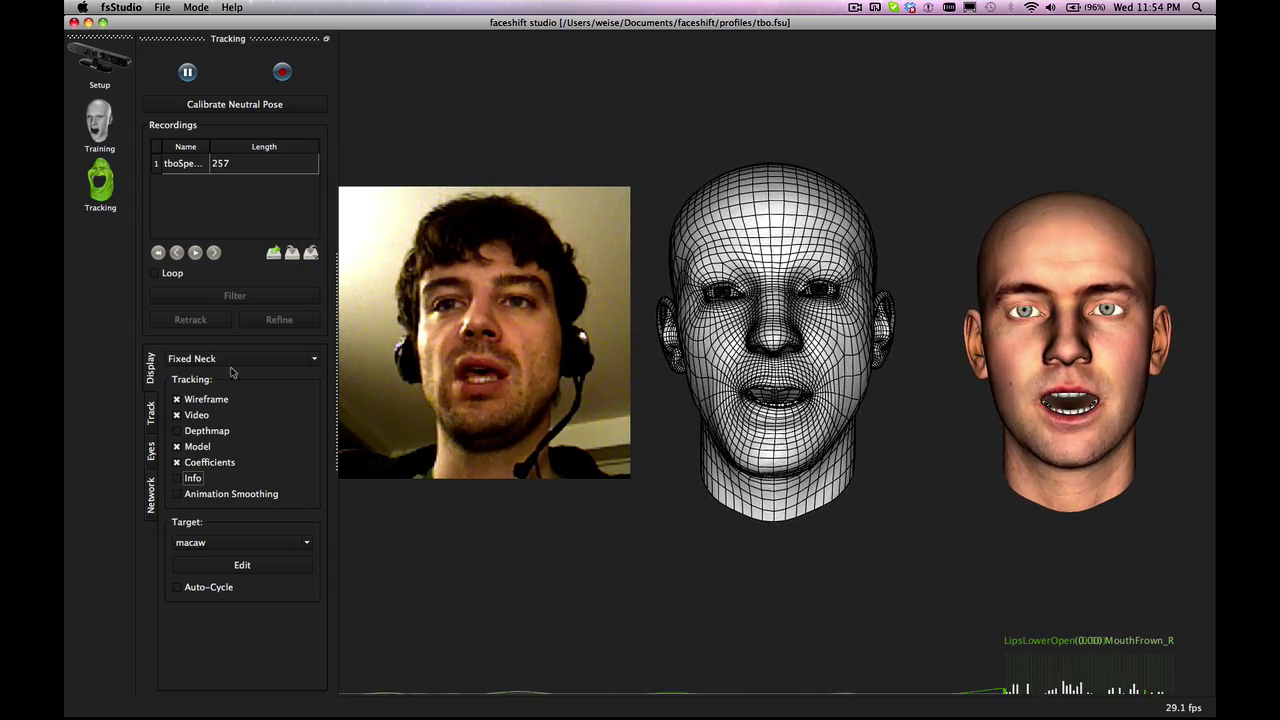
Show the Track options, with Deformation and Filtering on and Resampling off
left_click(151, 413)
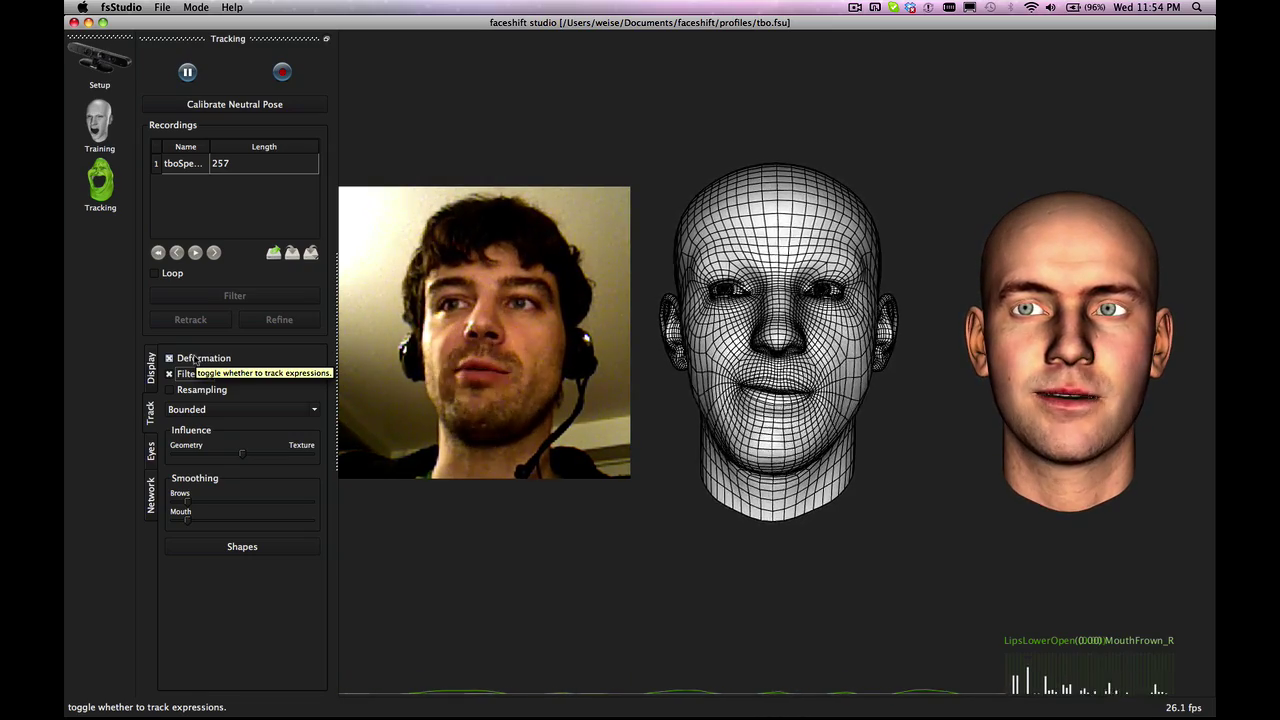
left_click(197, 360)
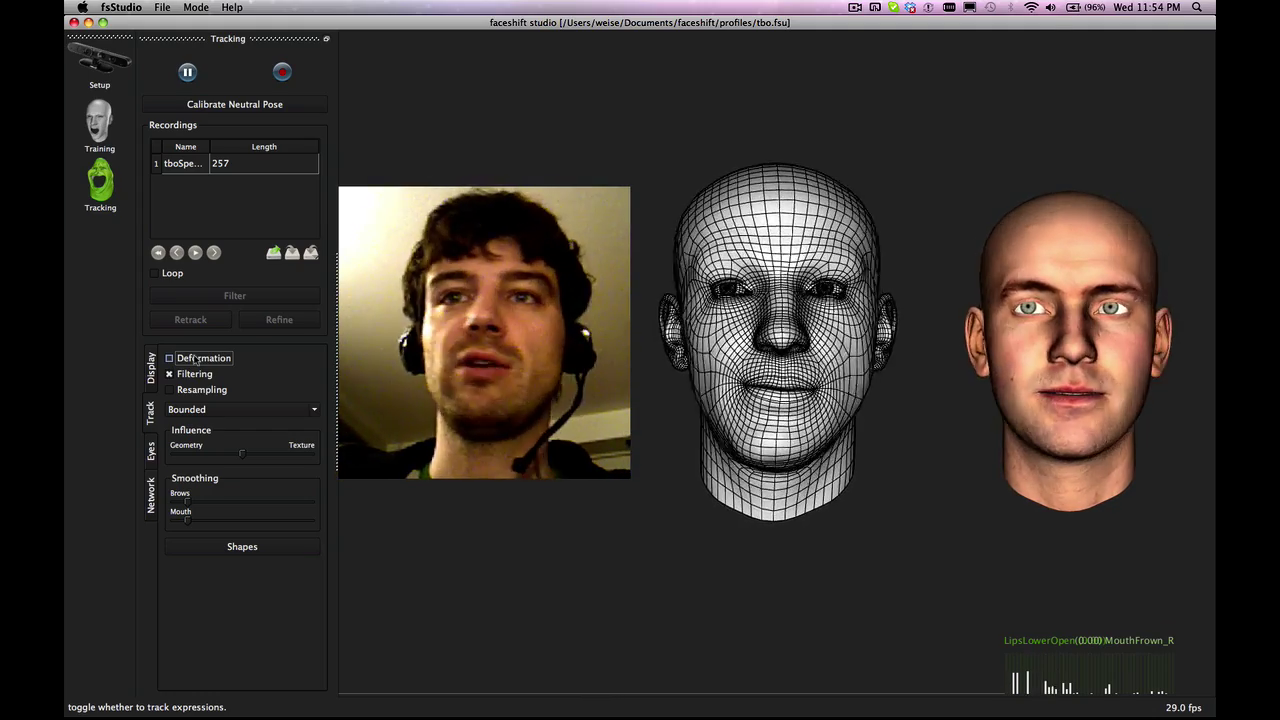
left_click(197, 360)
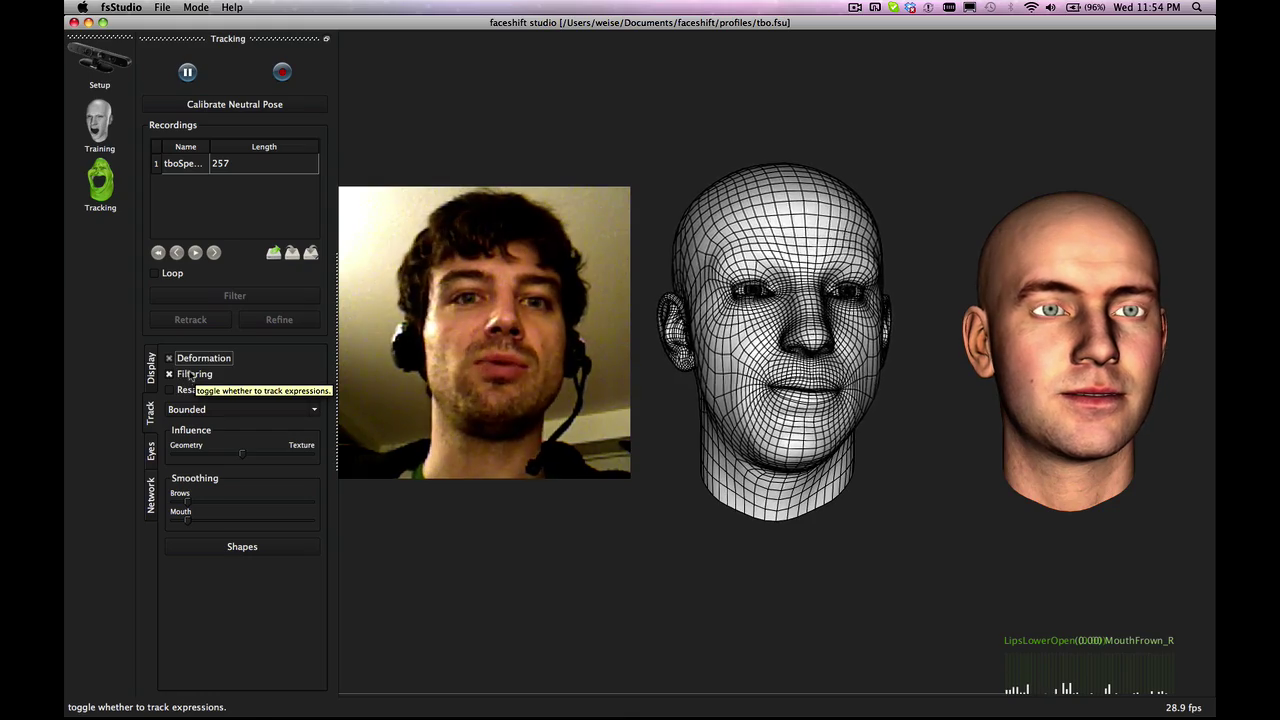
left_click(191, 375)
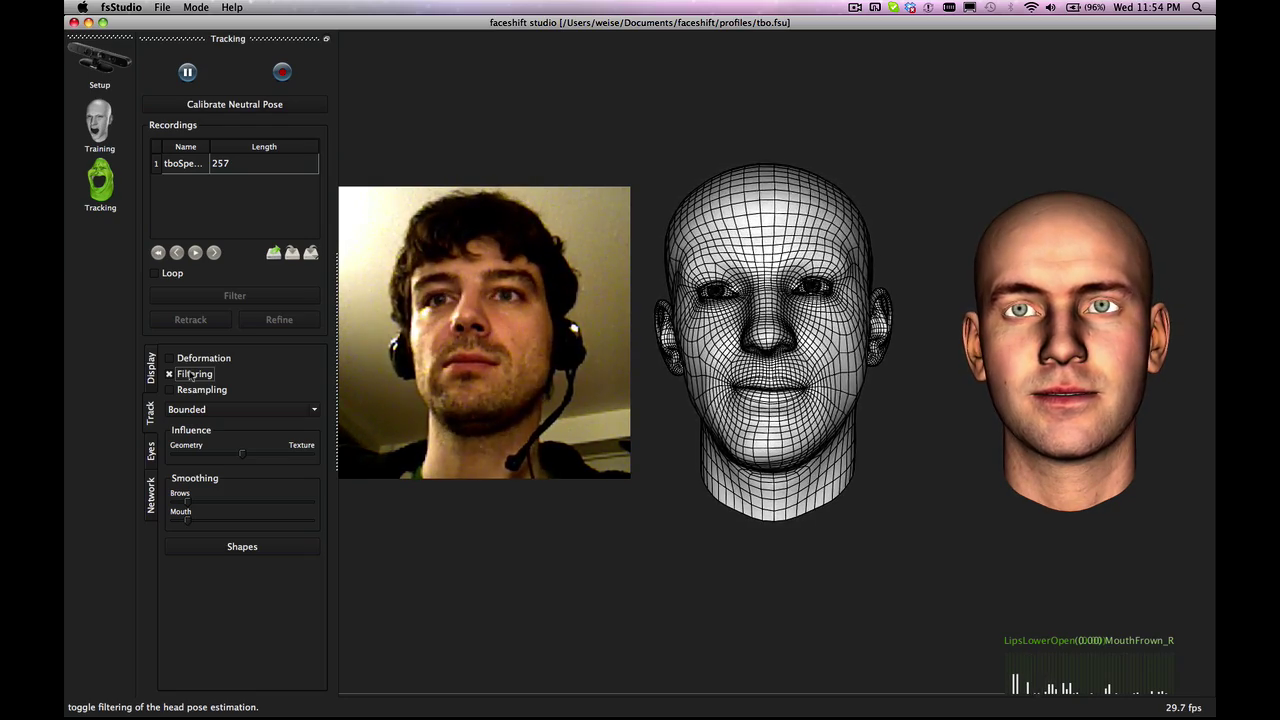
left_click(190, 362)
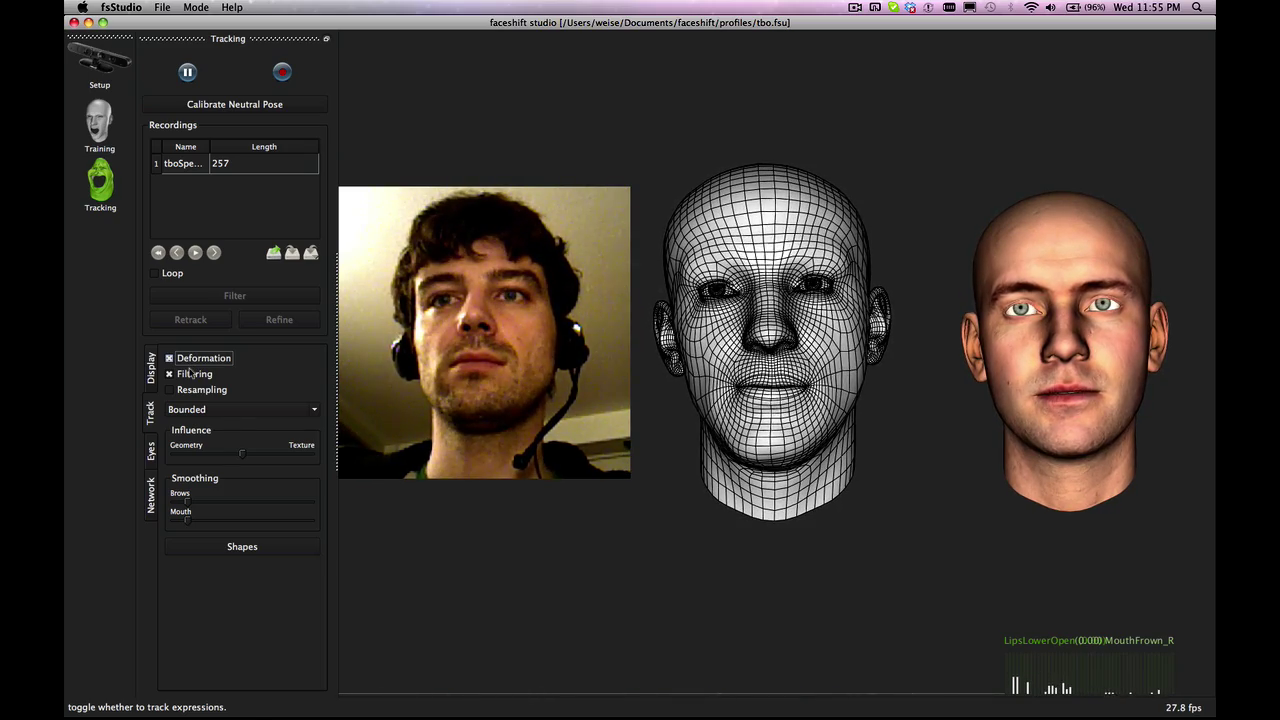
left_click(190, 373)
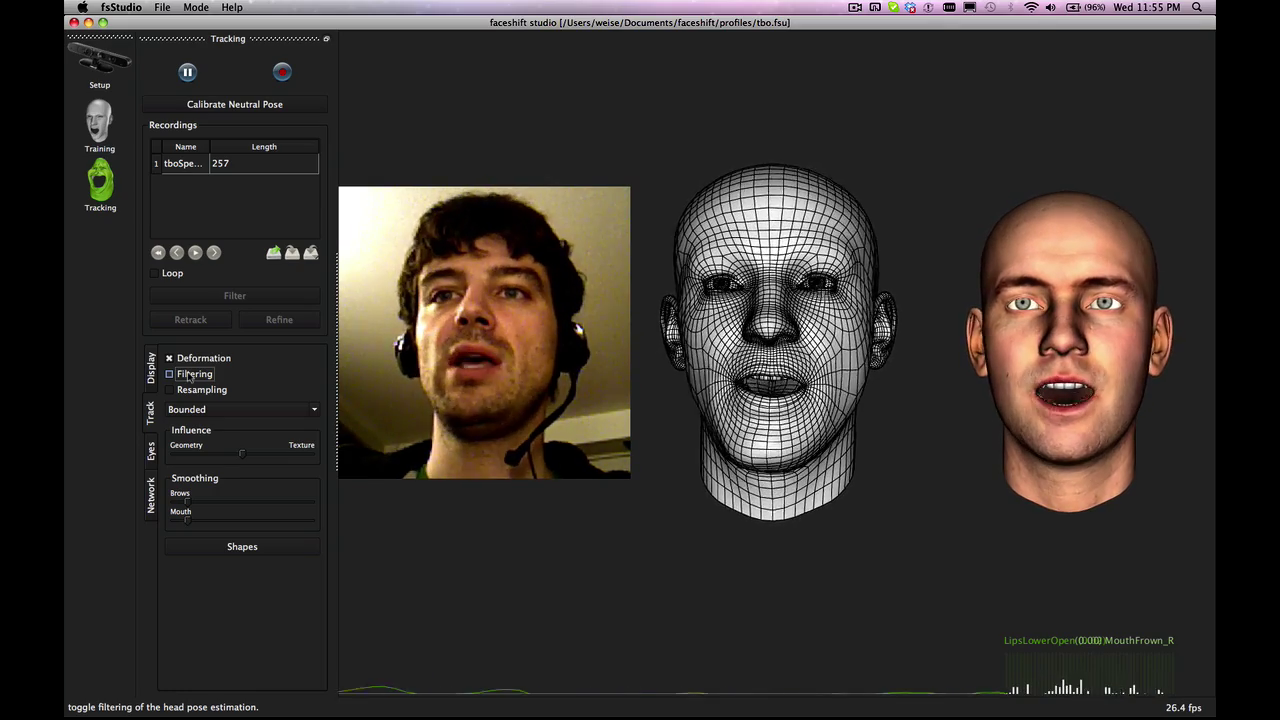
left_click(169, 374)
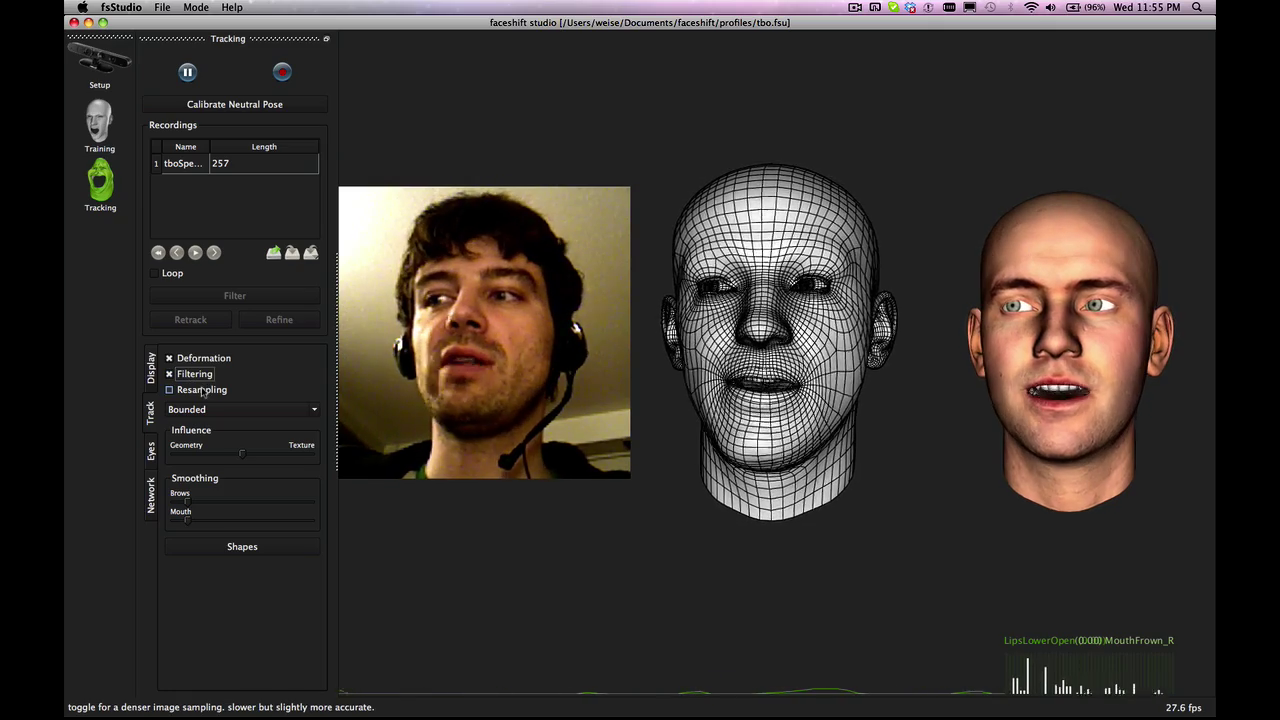
left_click(203, 391)
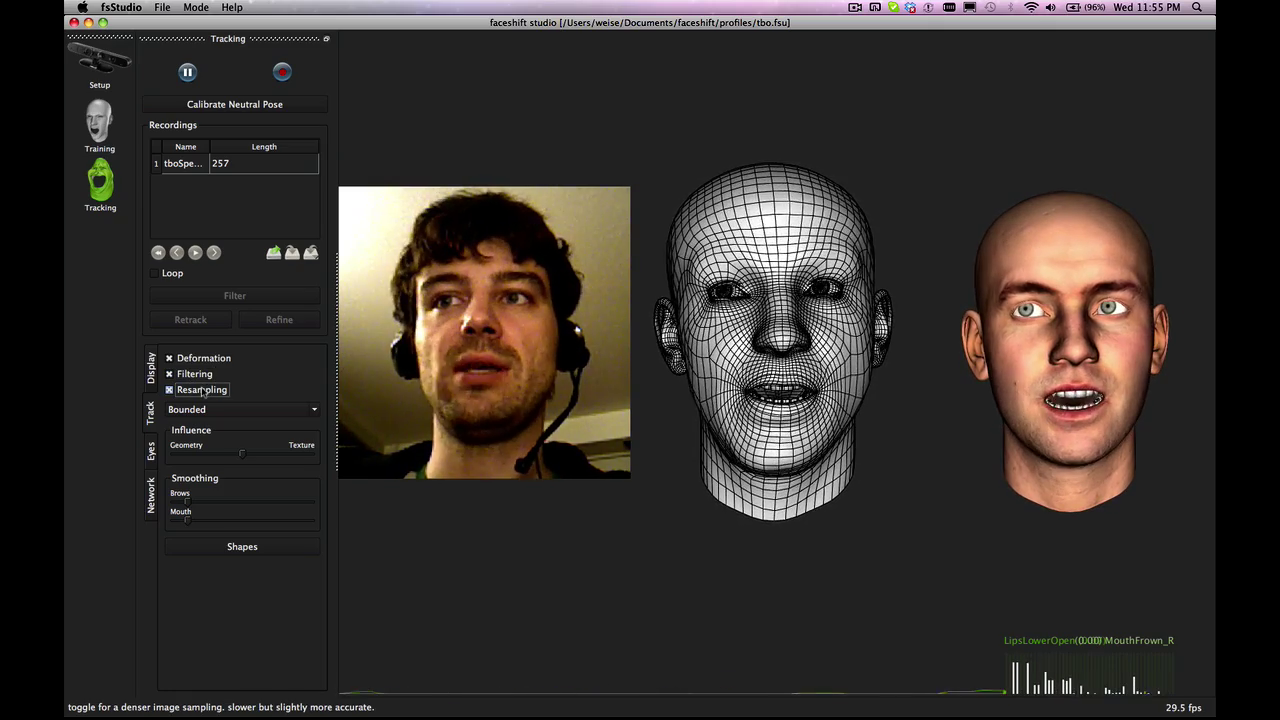
left_click(203, 391)
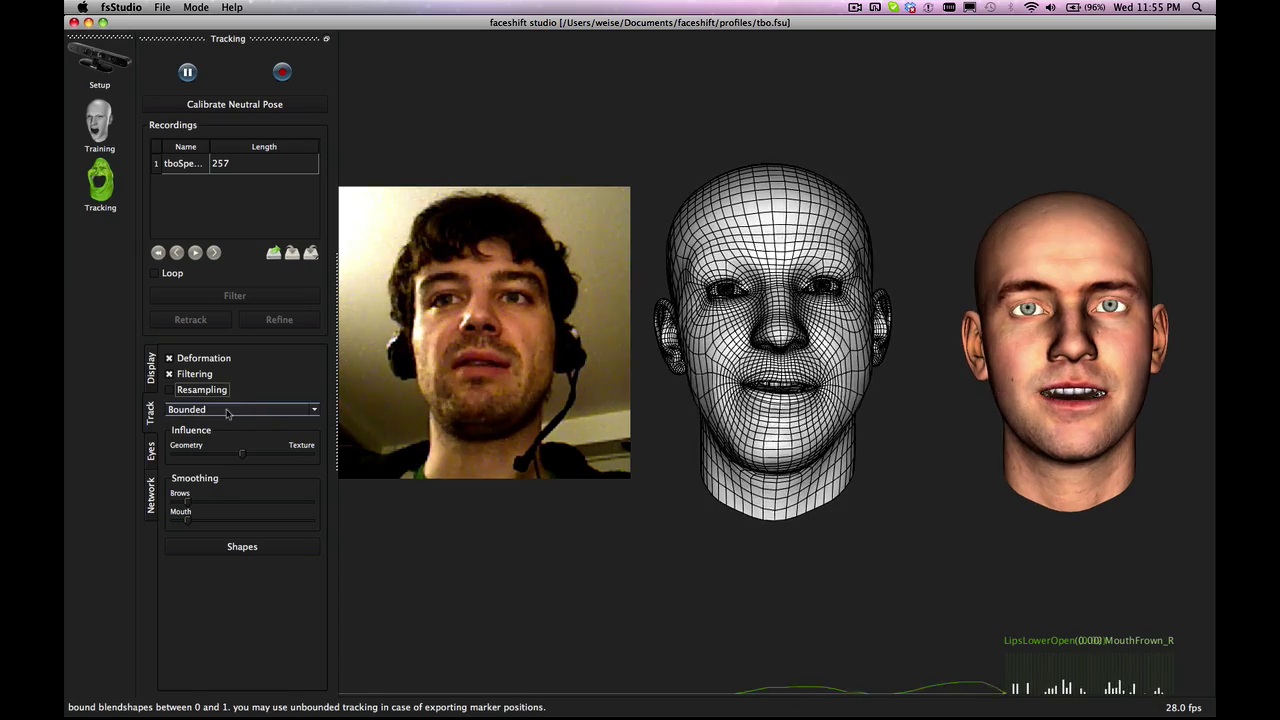
left_click(212, 411)
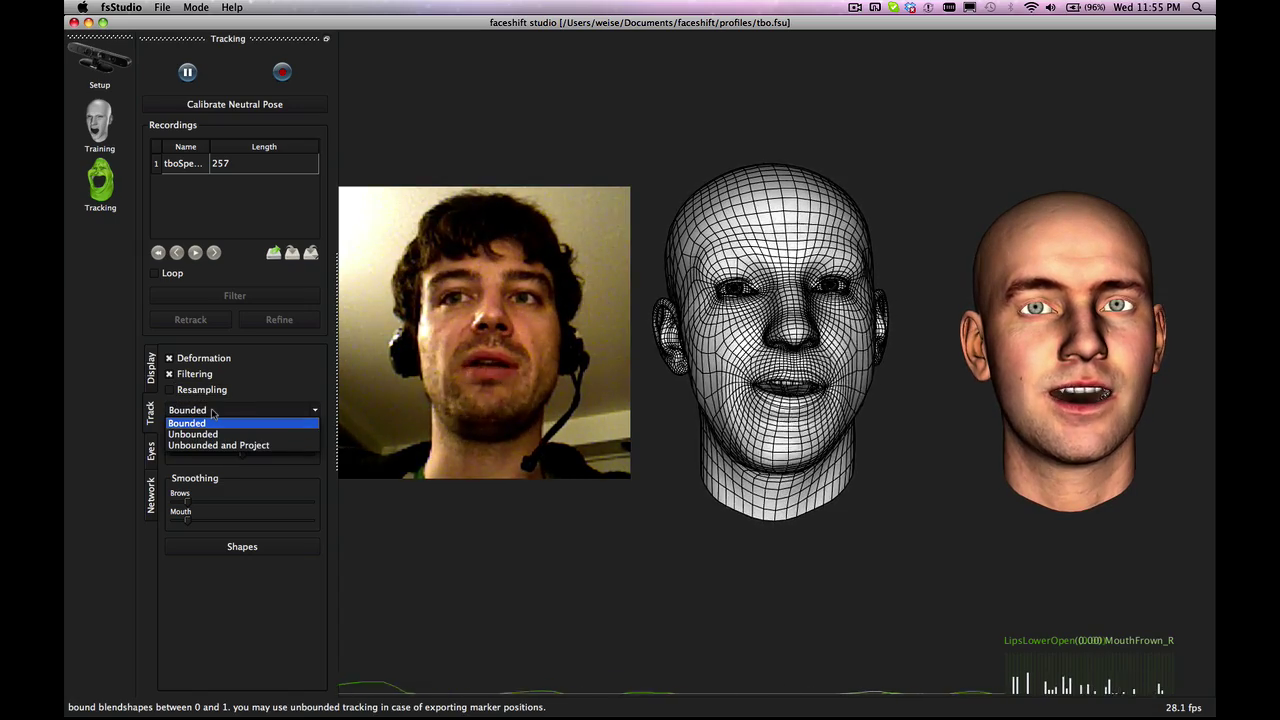
left_click(212, 411)
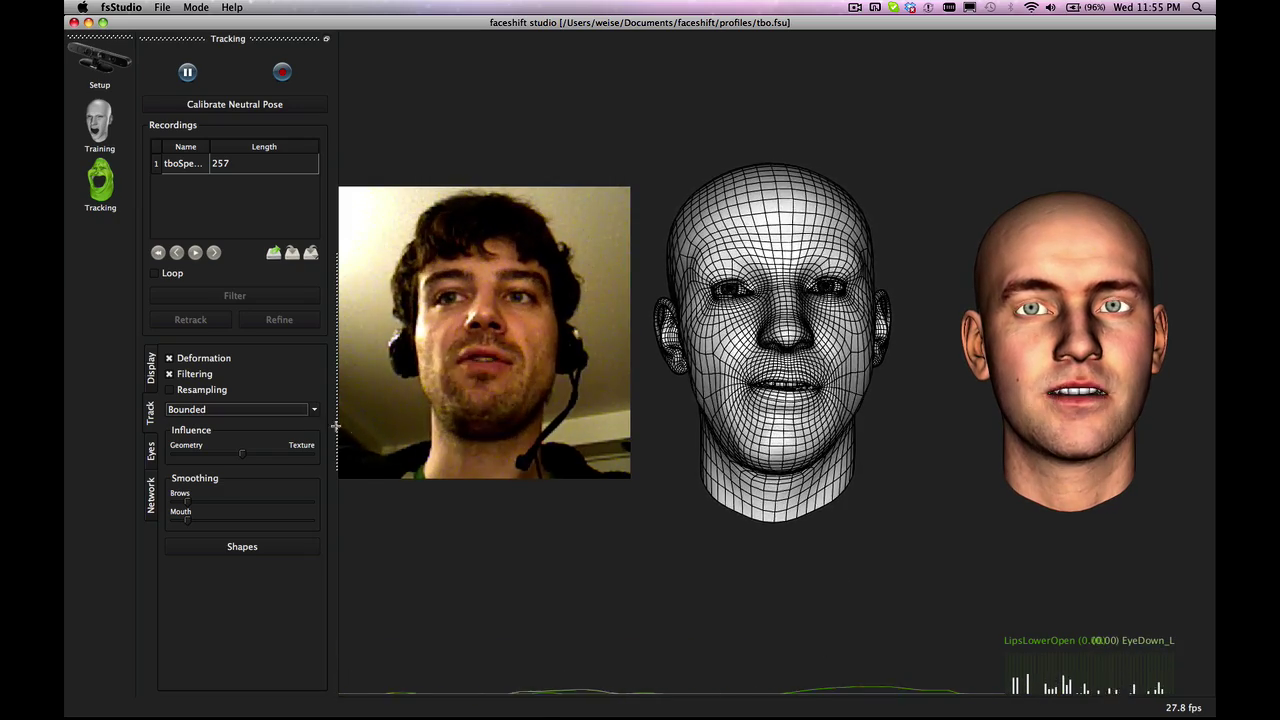
left_click(308, 409)
left_click(308, 434)
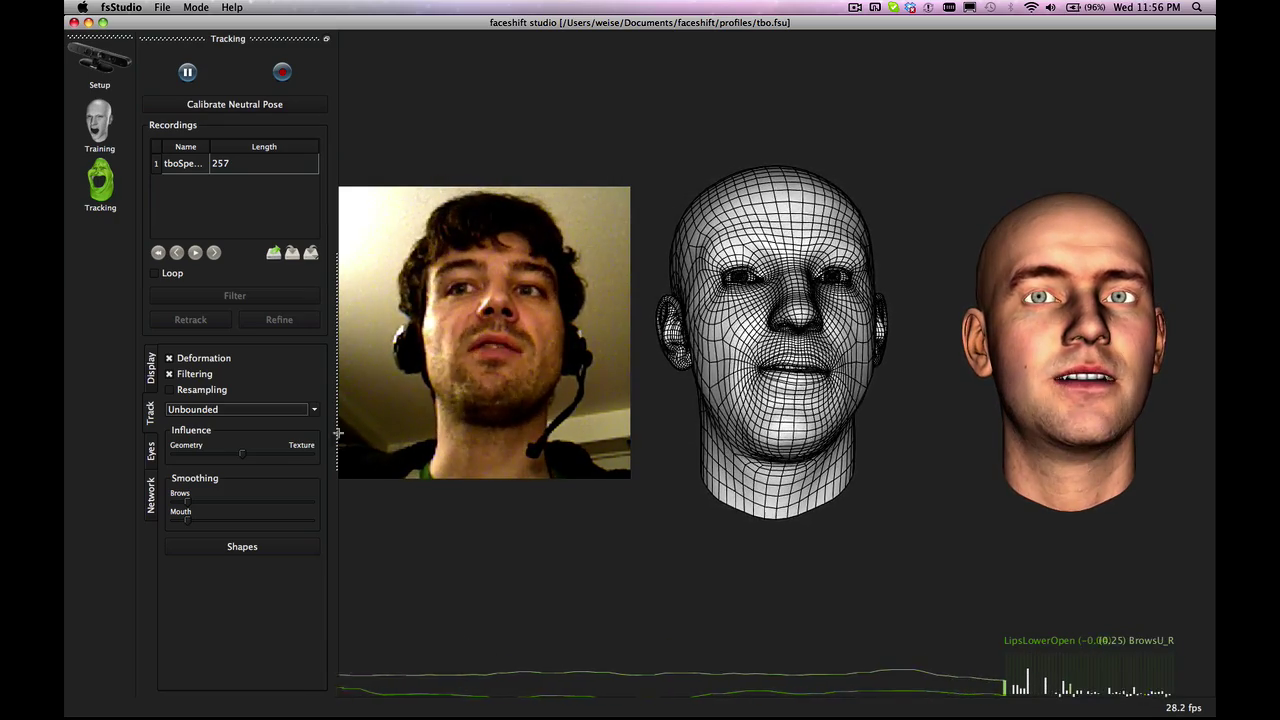
left_click(305, 410)
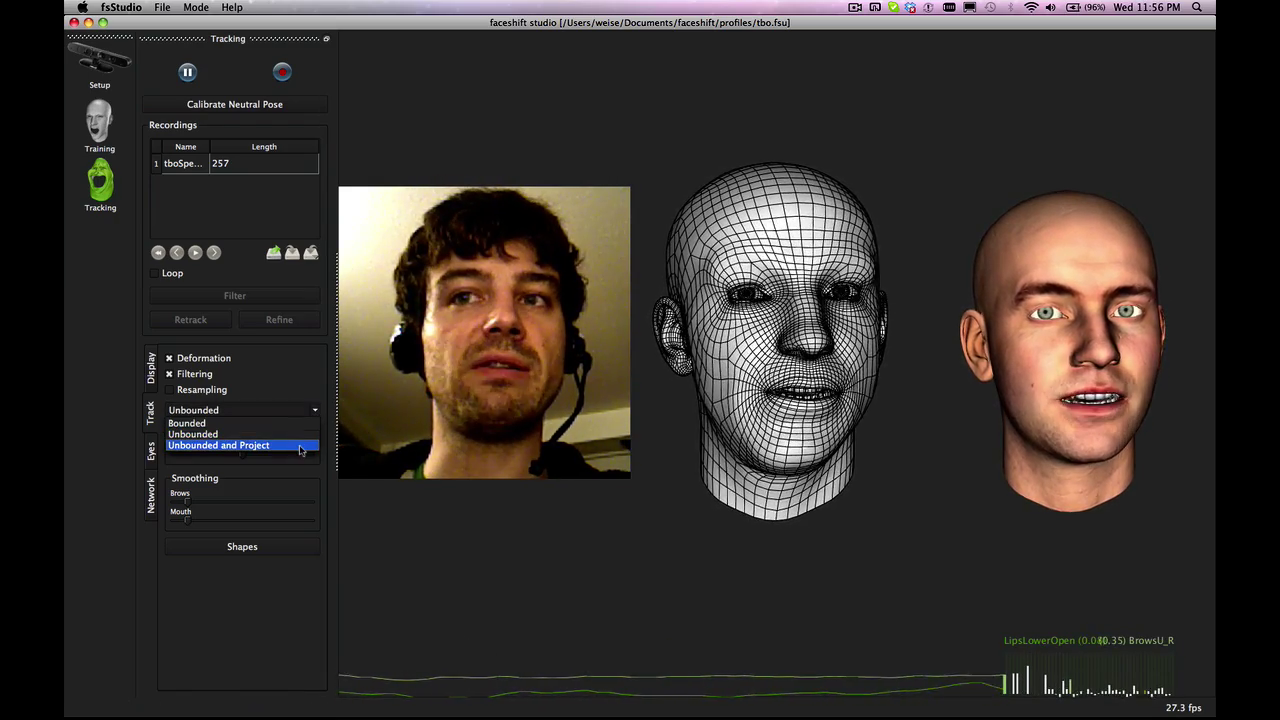
left_click(300, 445)
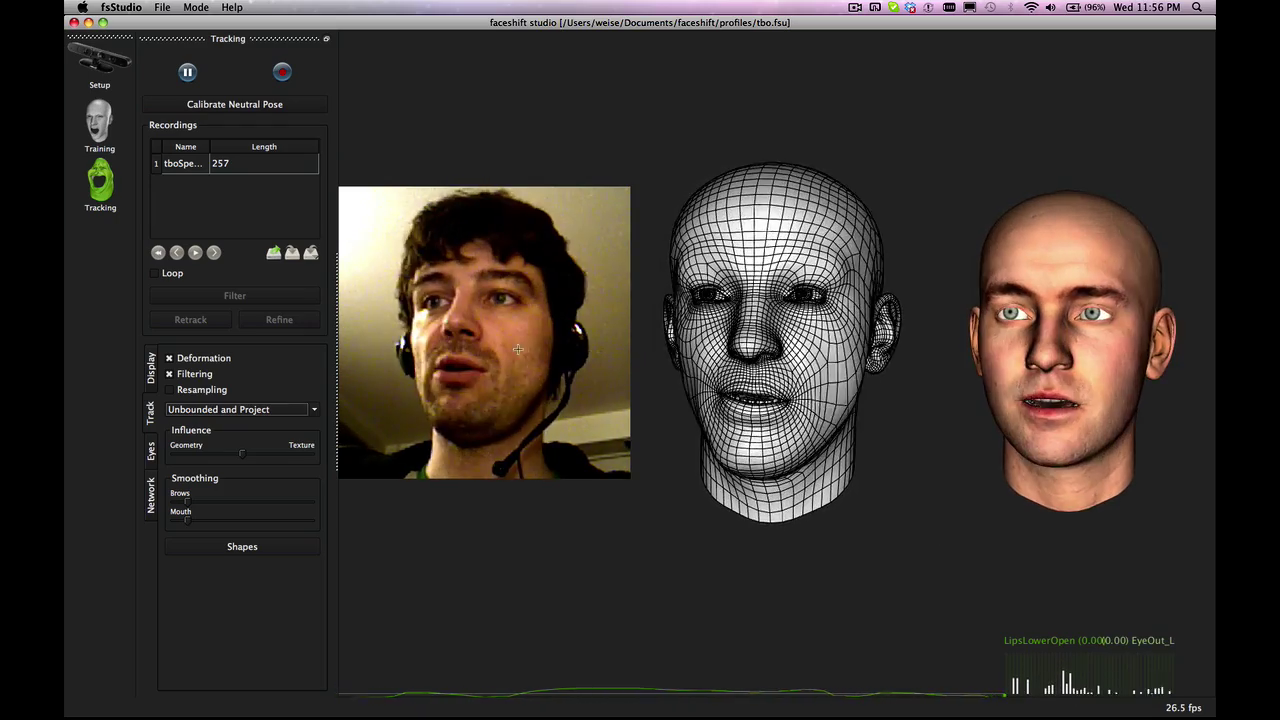
left_click(307, 411)
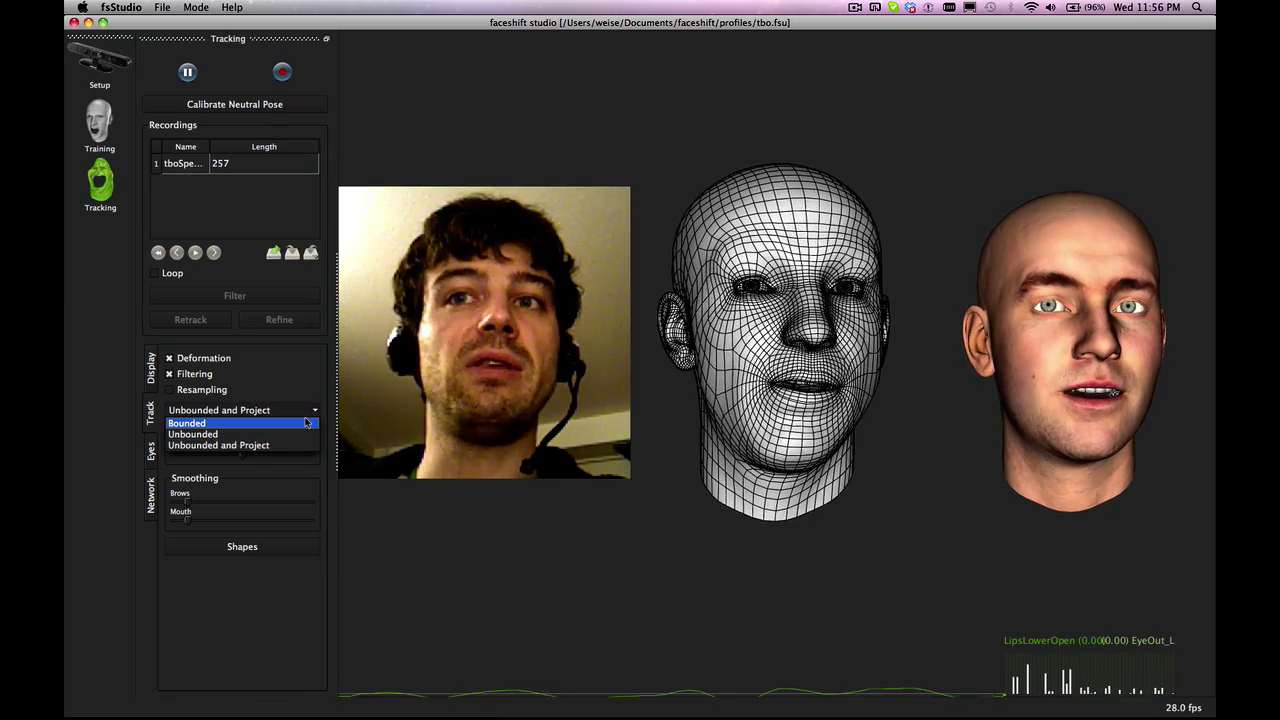
left_click(306, 420)
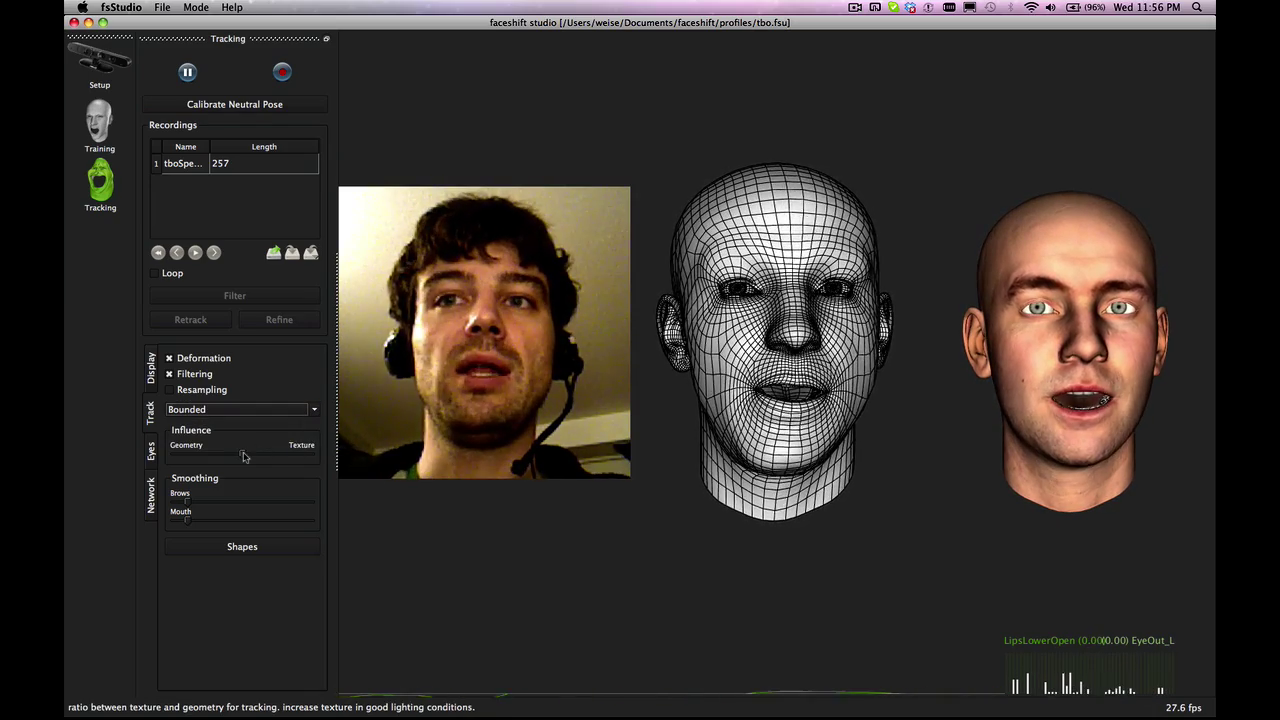
Shift influence further toward Texture, then briefly turn the Depthmap display on and off
left_click_drag(242, 456, 341, 458)
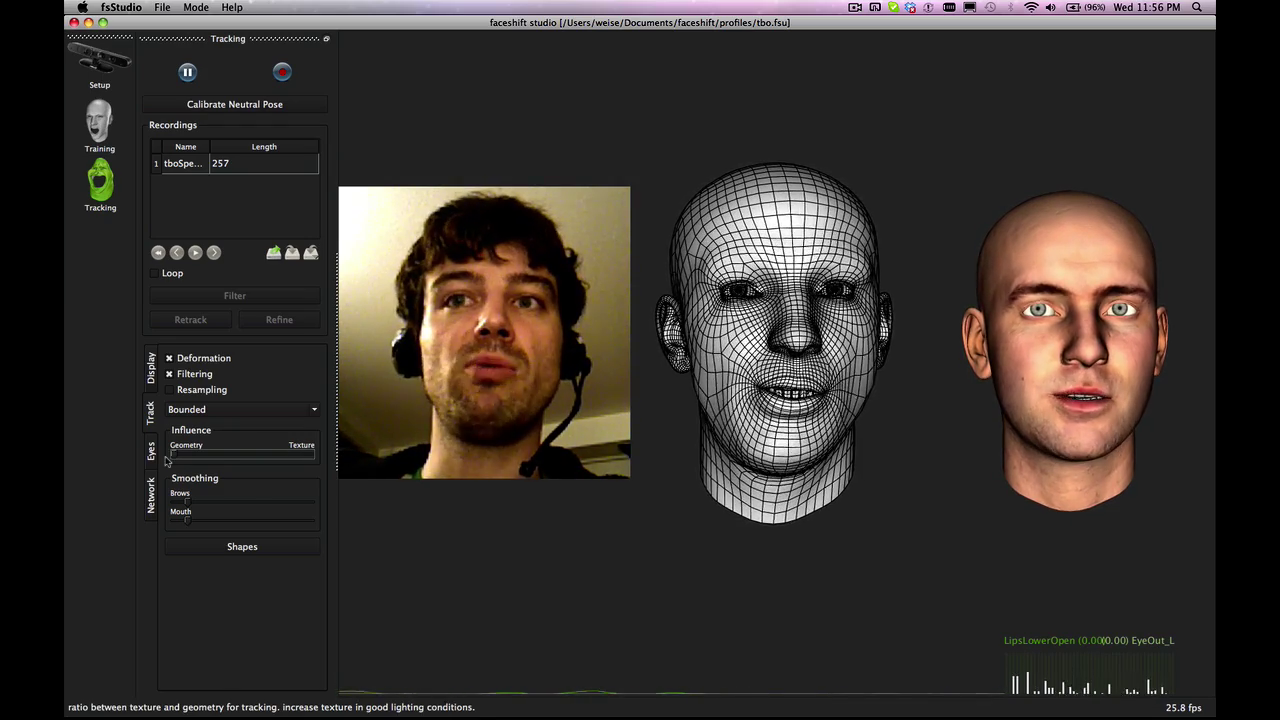
left_click(151, 368)
left_click(195, 430)
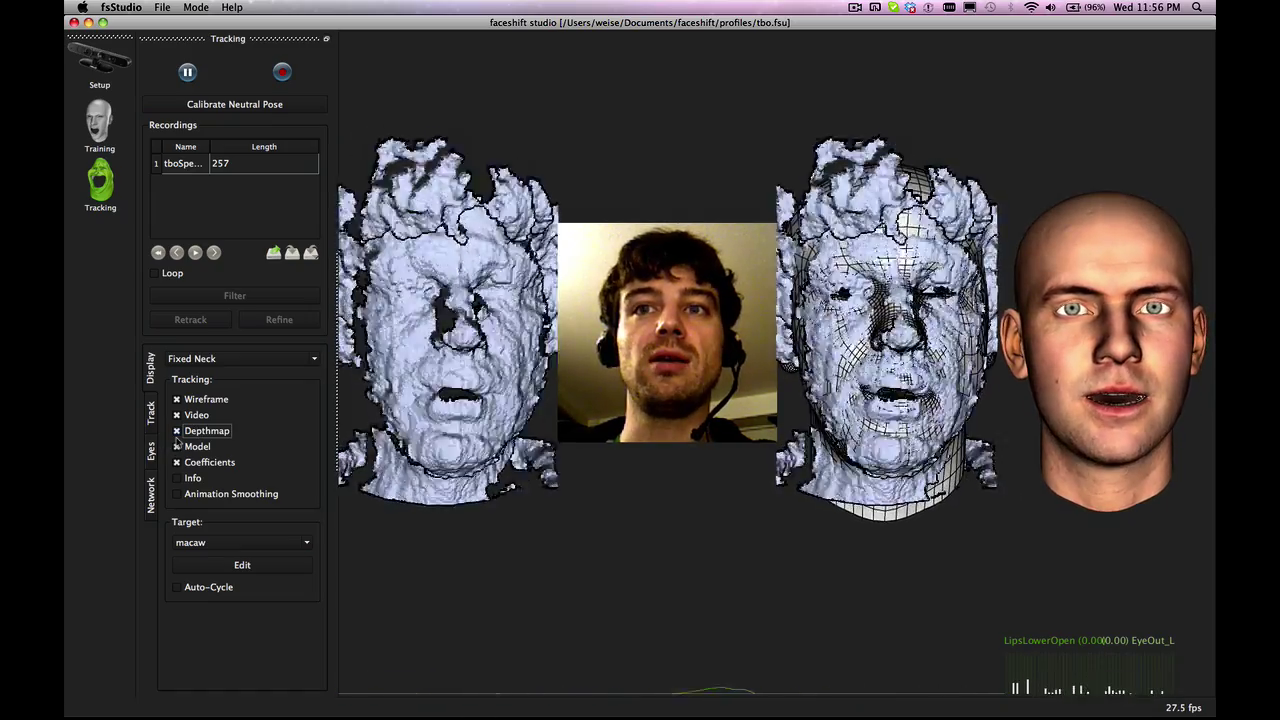
left_click(176, 430)
Sweep the Influence slider fully toward Texture, then settle it midway between Geometry and Texture
left_click(151, 412)
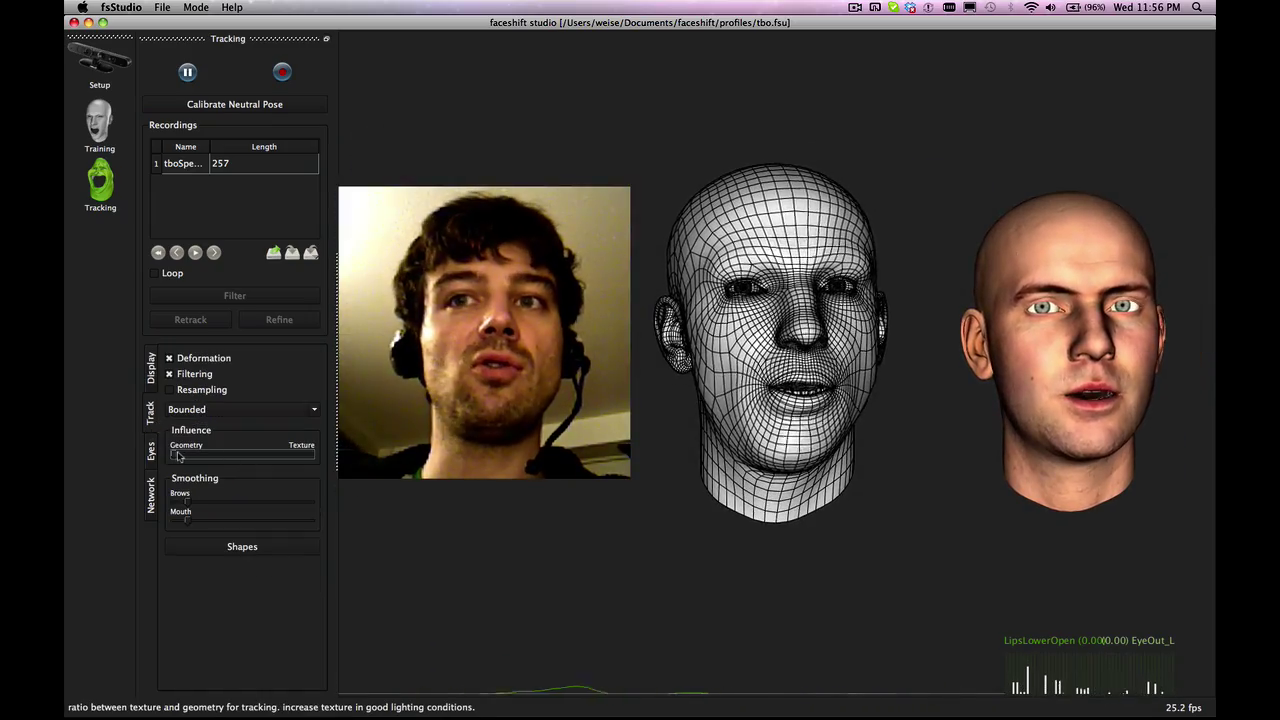
left_click_drag(175, 455, 291, 456)
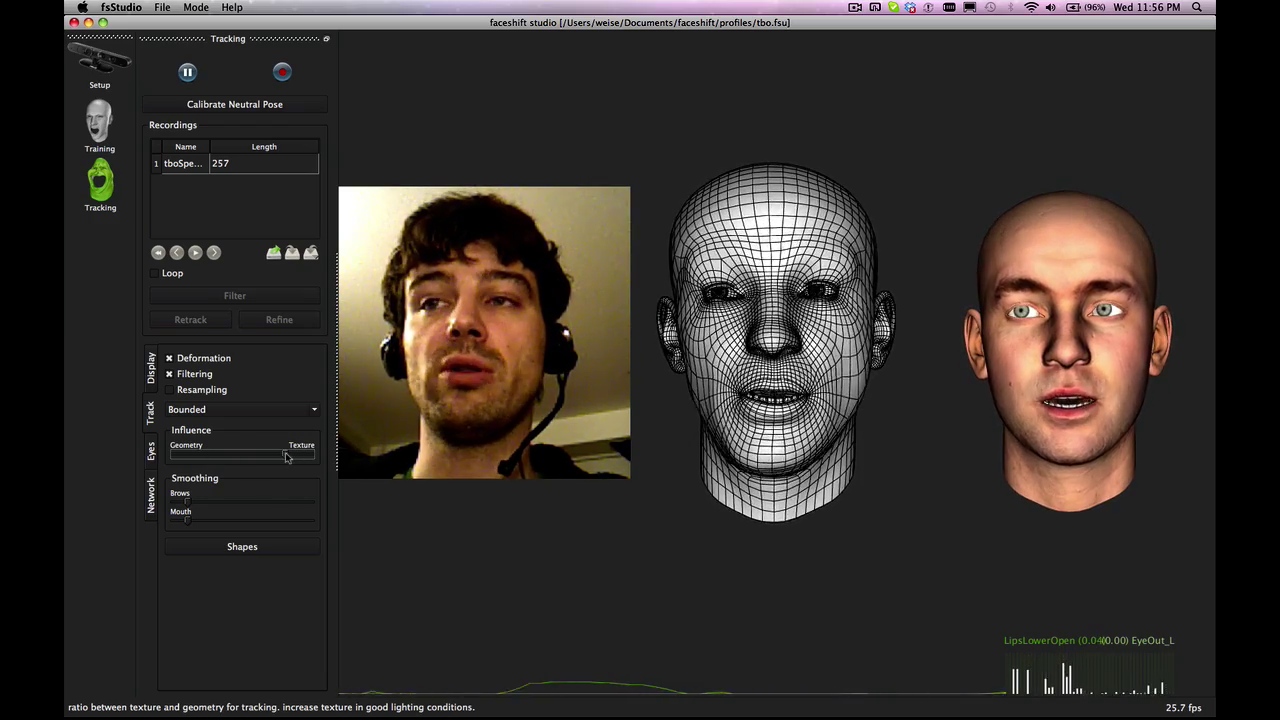
left_click_drag(280, 457, 312, 456)
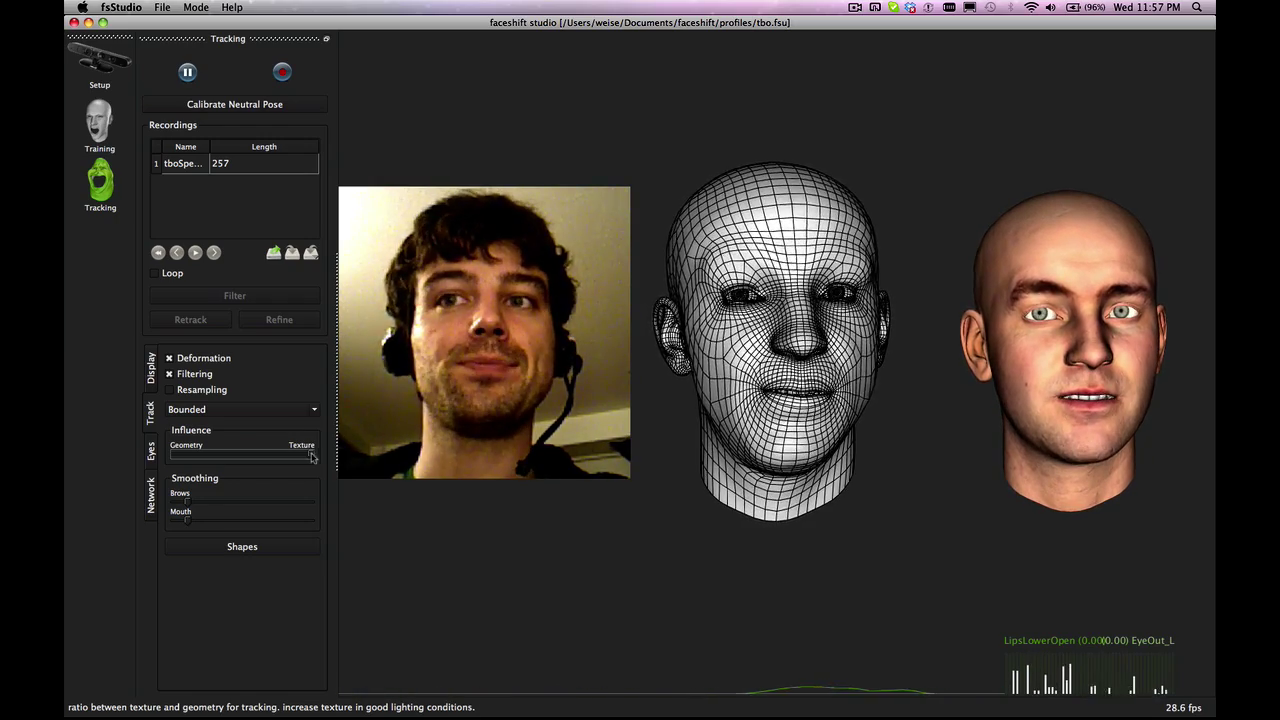
left_click_drag(312, 456, 244, 458)
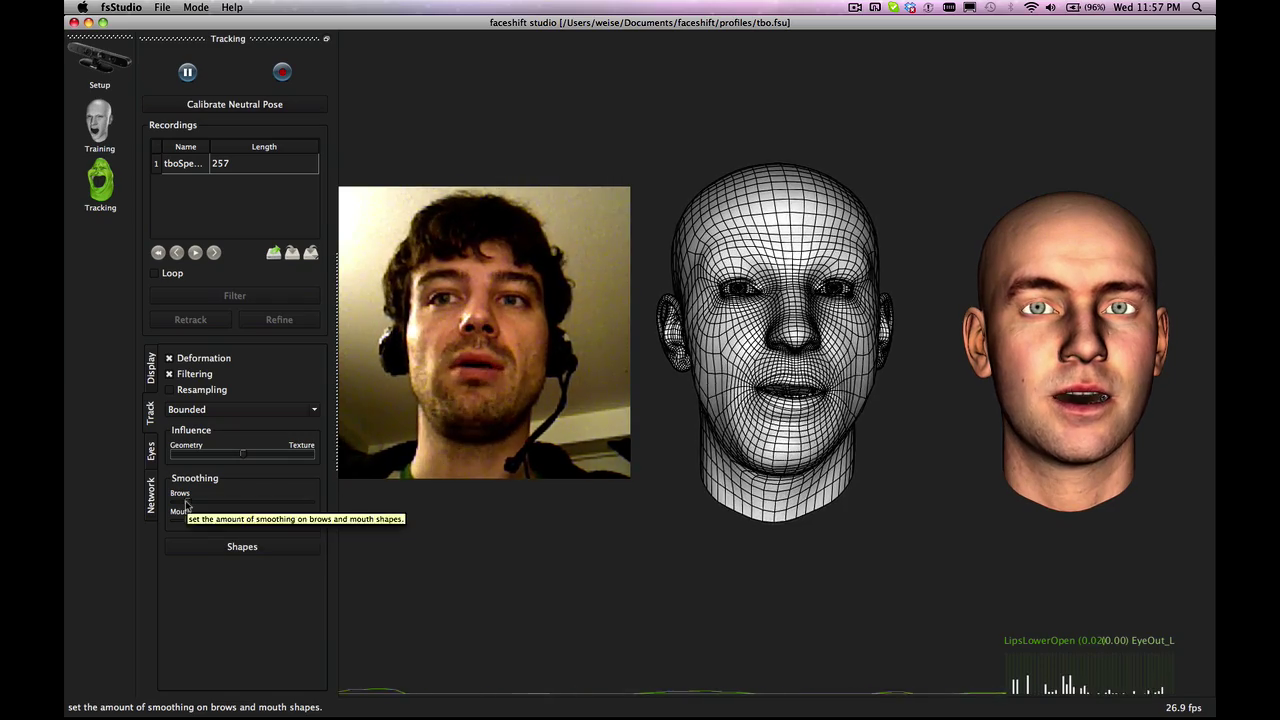
left_click(183, 503)
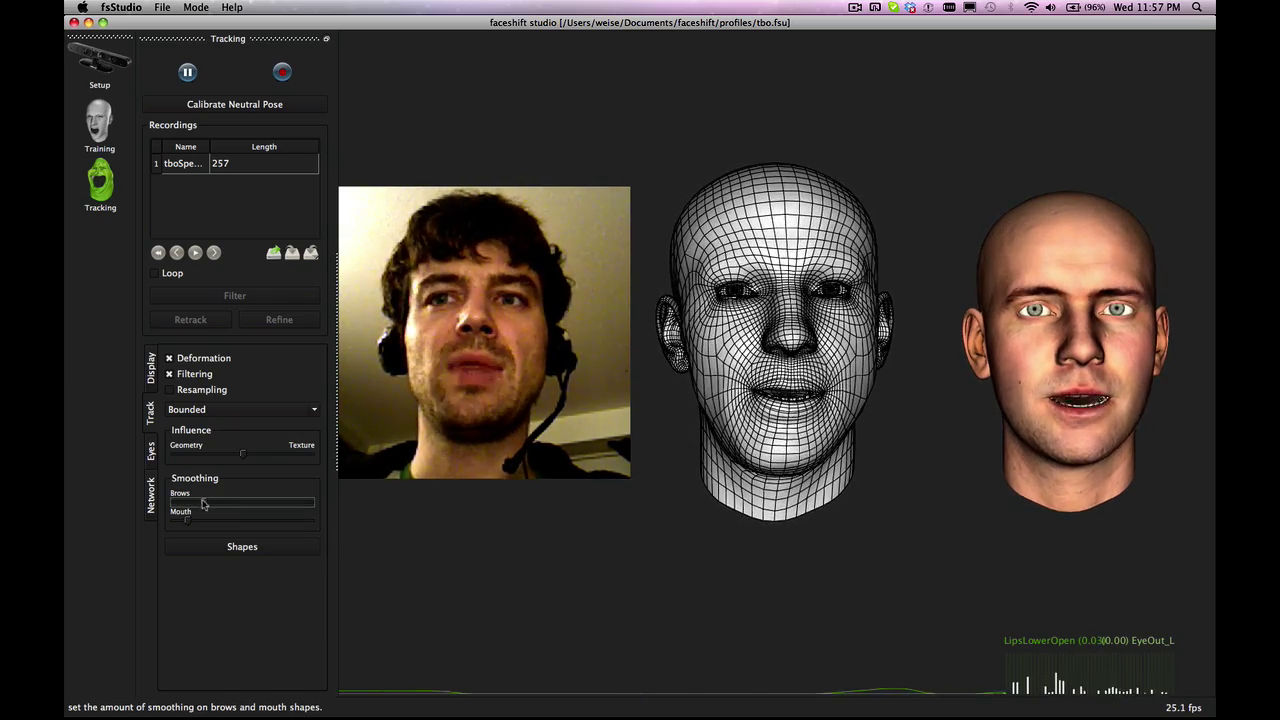
left_click_drag(203, 505, 185, 510)
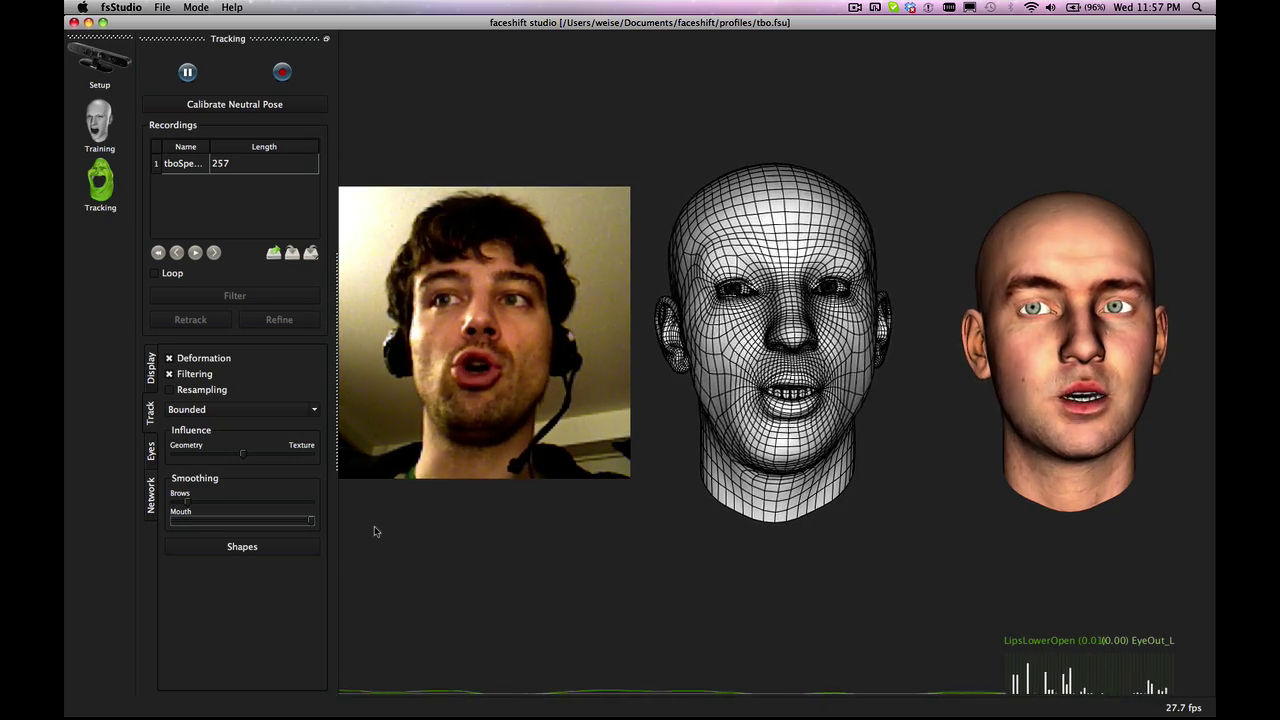
left_click_drag(310, 520, 127, 522)
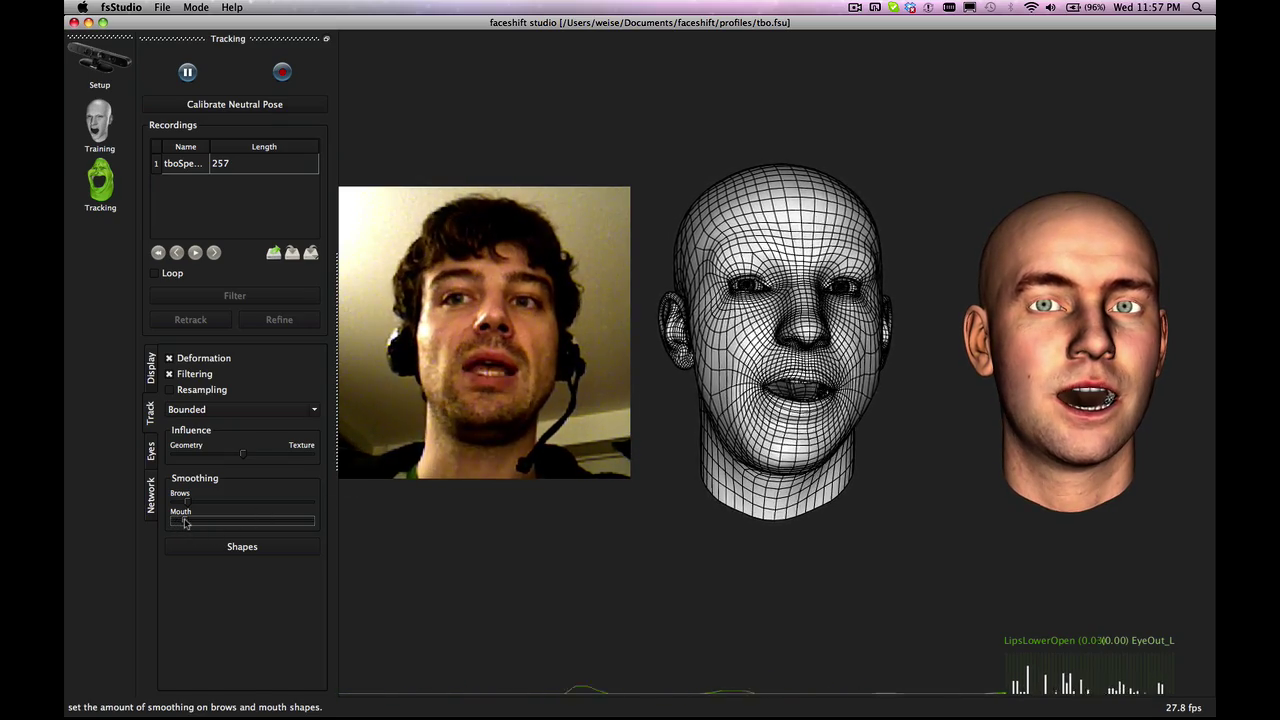
Open the Blendshapes window, move it off the face views, and scroll its list
left_click(242, 546)
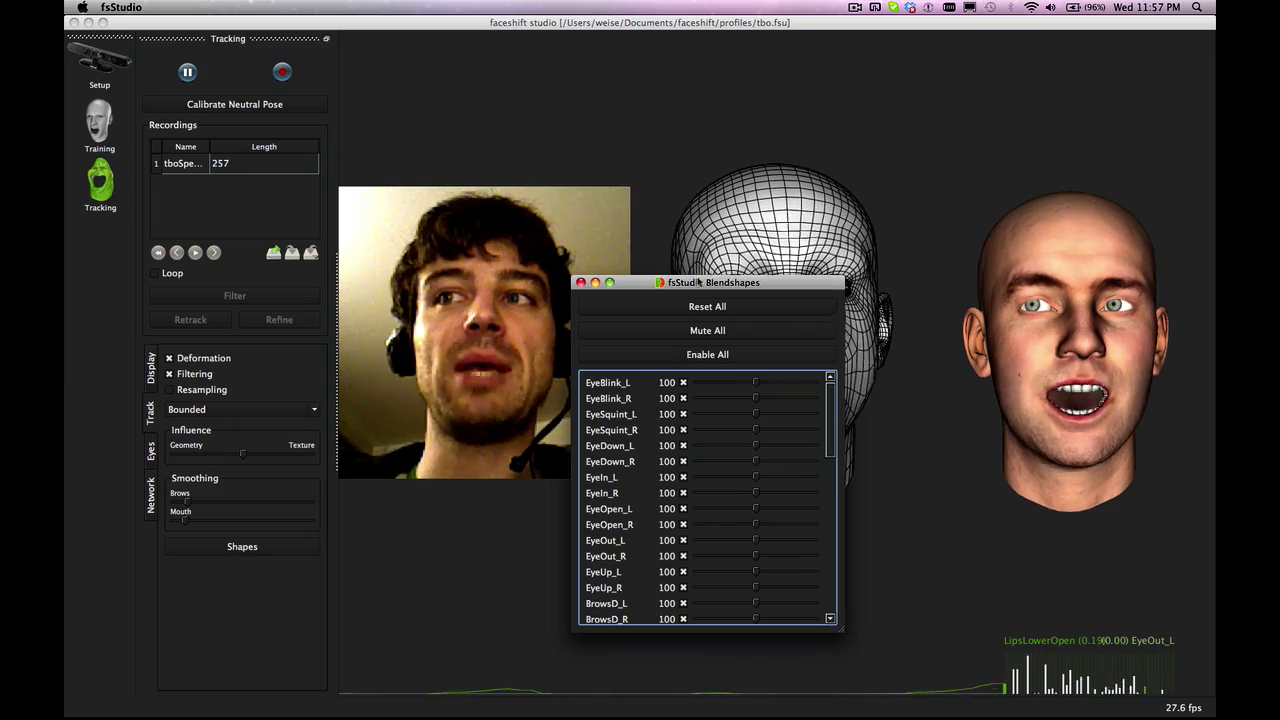
left_click_drag(698, 283, 298, 215)
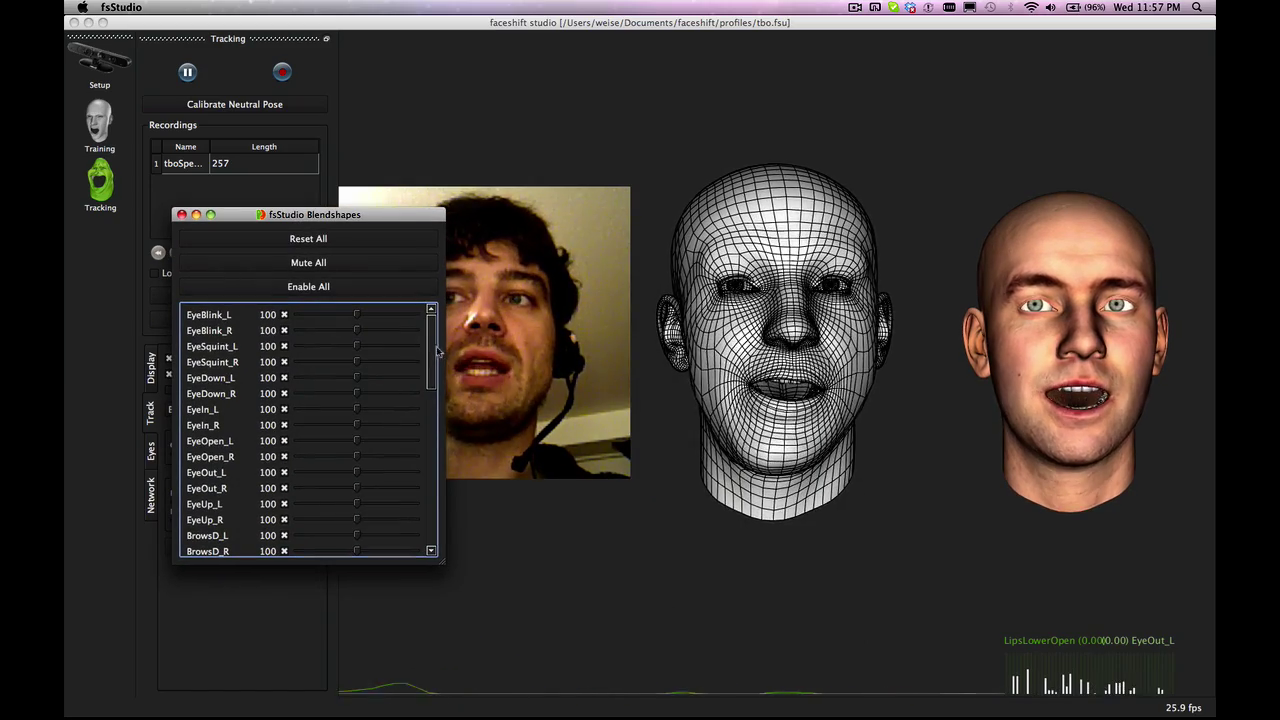
left_click_drag(434, 350, 433, 520)
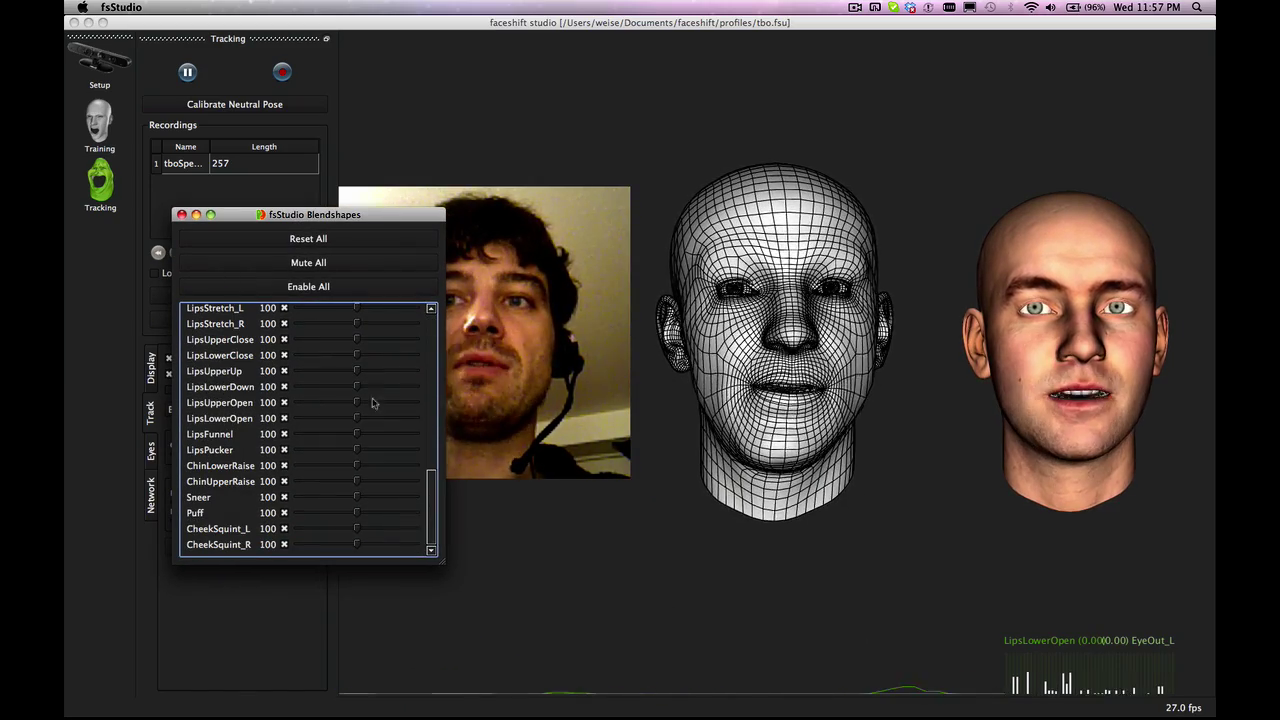
scroll(424, 460, "up", 5)
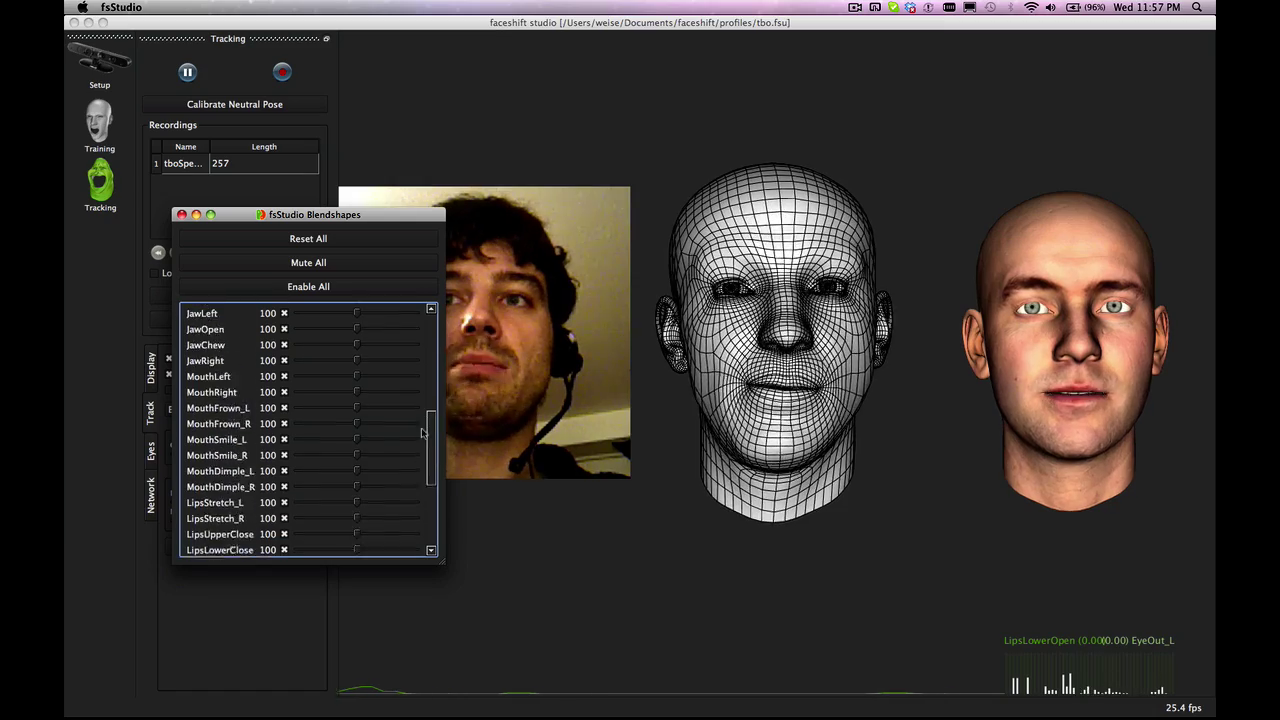
Turn off the JawOpen blendshape, then enable it again
left_click(284, 388)
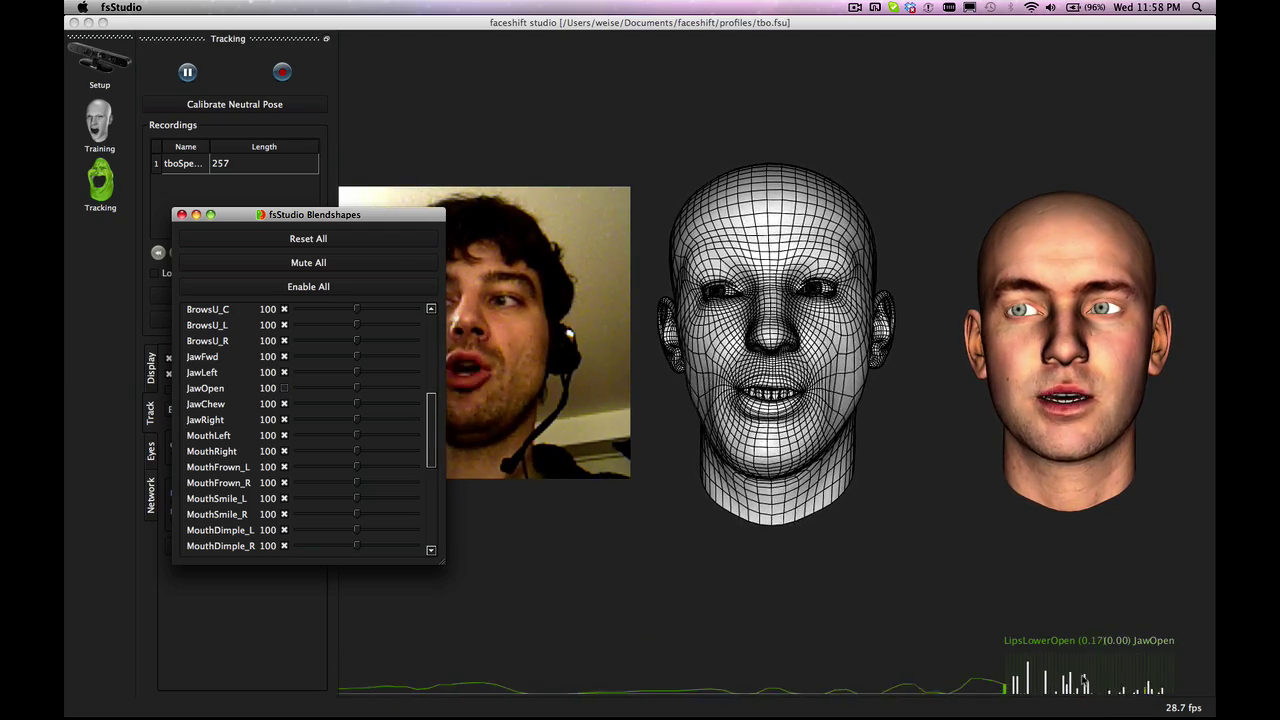
left_click(284, 388)
left_click_drag(436, 440, 432, 356)
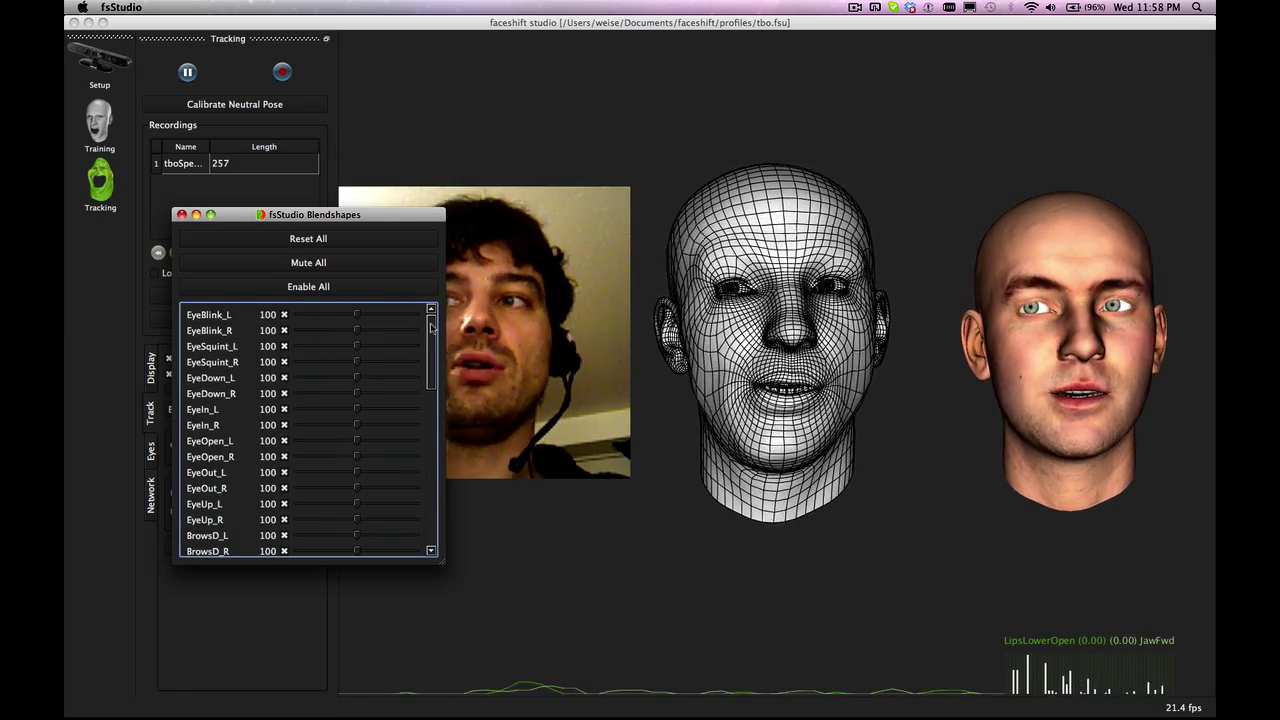
Close the Blendshapes window, leaving the tracking settings and live face views
left_click(181, 215)
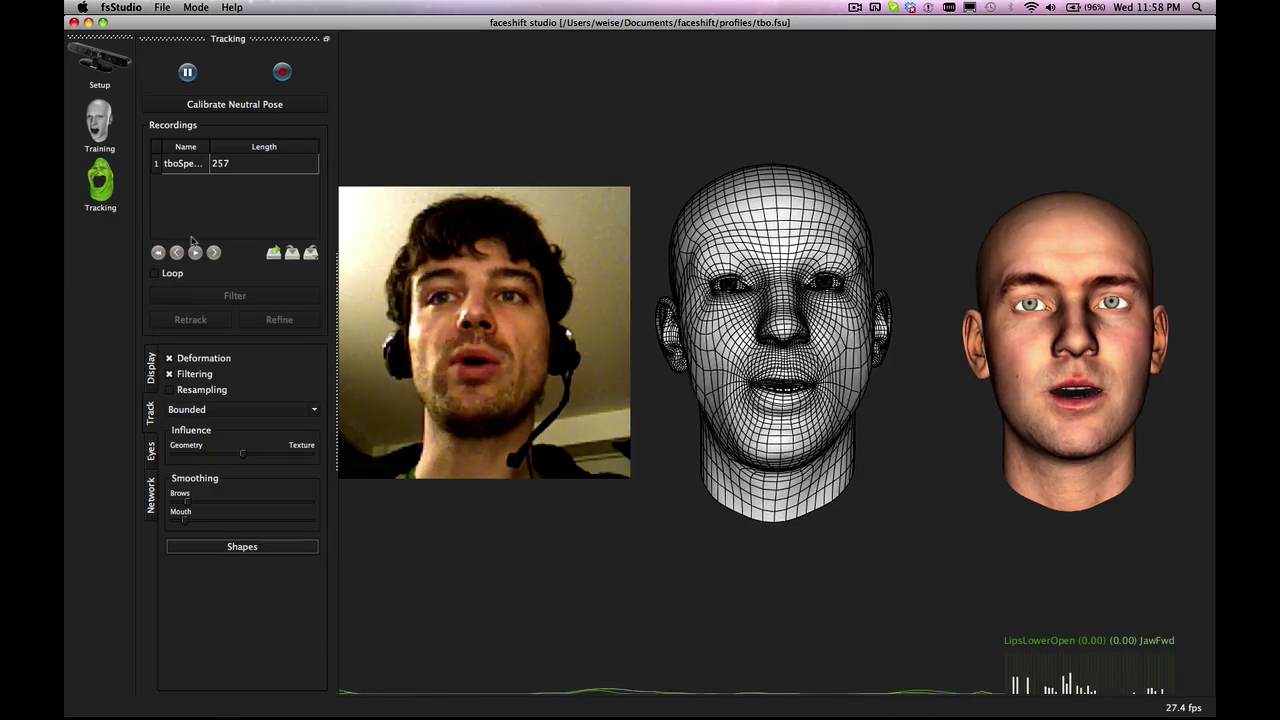